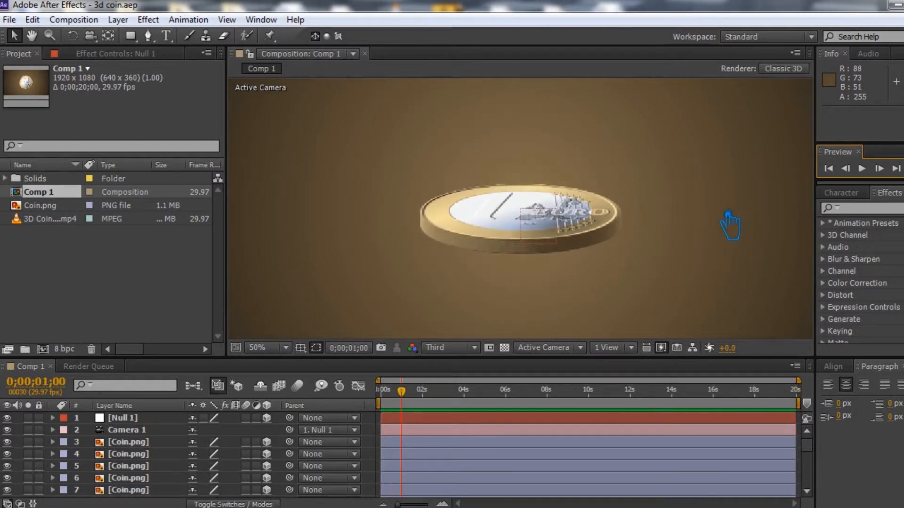
# - Open the Composition menu for the 3D euro coin Comp 1
pyautogui.click(75, 20)
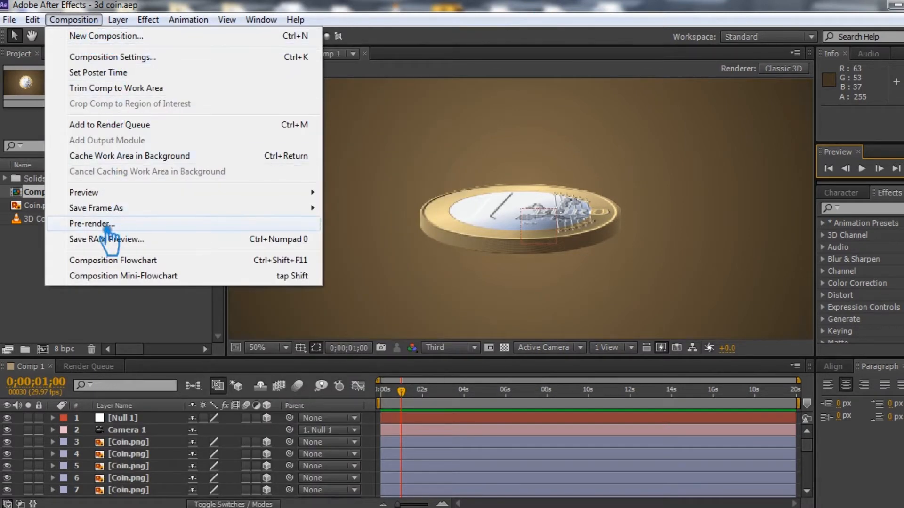
# - Add Comp 1 to the Render Queue with Best quality, Full resolution render settings
pyautogui.click(125, 228)
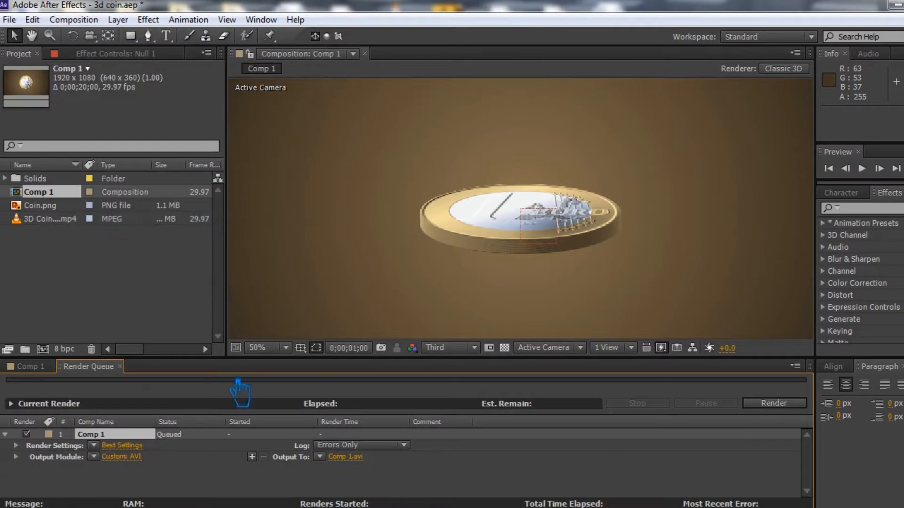
pyautogui.click(137, 447)
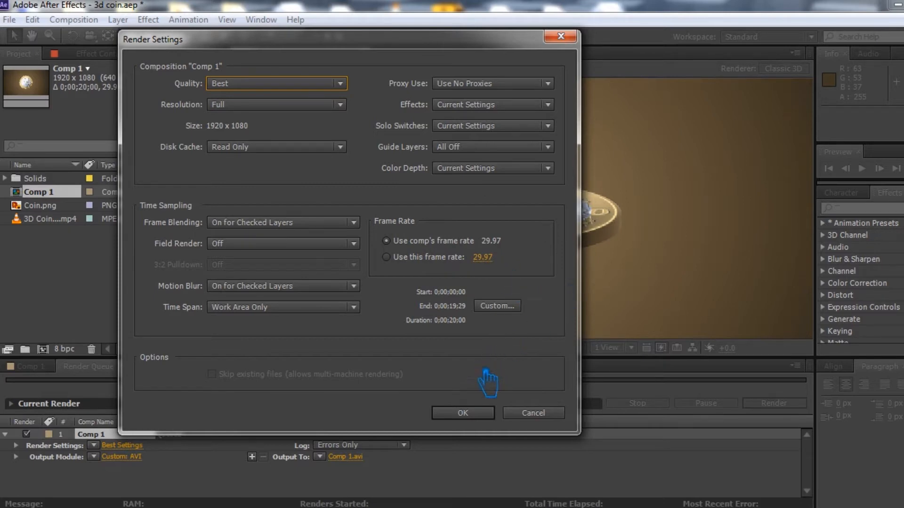
pyautogui.click(478, 415)
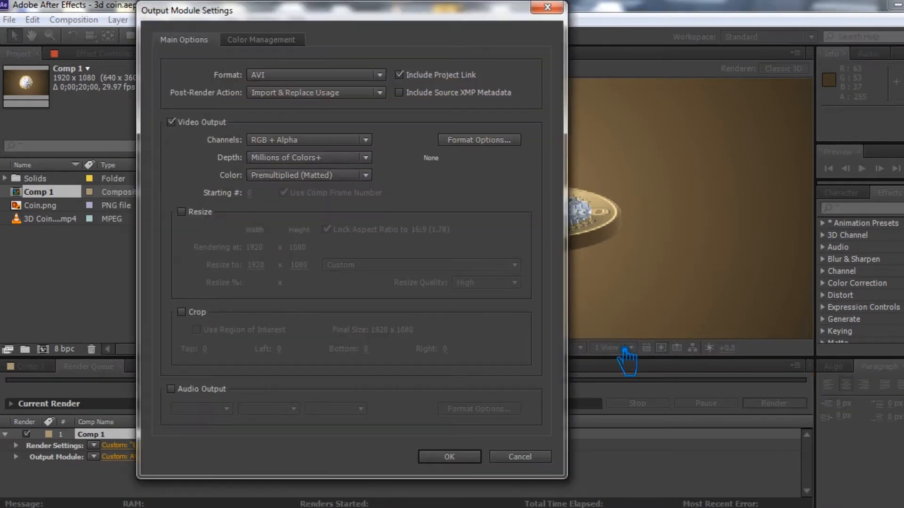
# - Set the output format to H.264, keeping RGB channels, Millions of Colors and Premultiplied colour
pyautogui.click(289, 75)
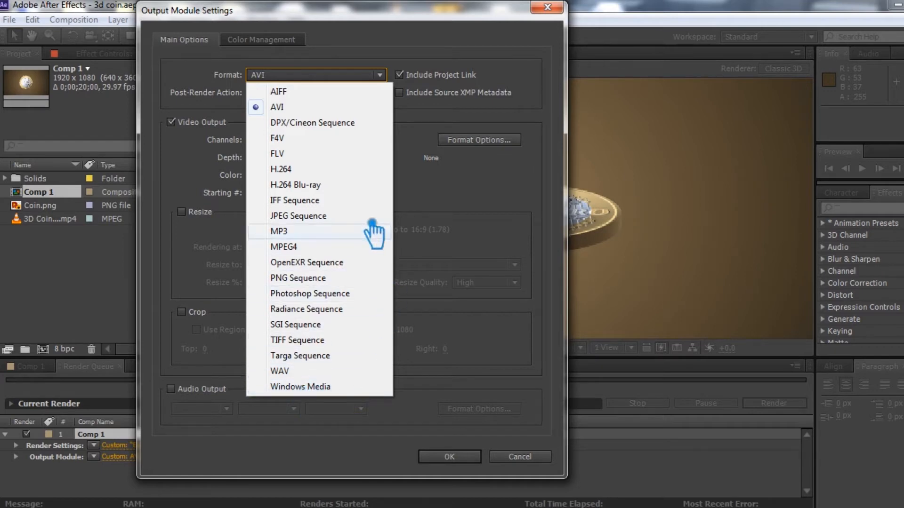
pyautogui.click(298, 172)
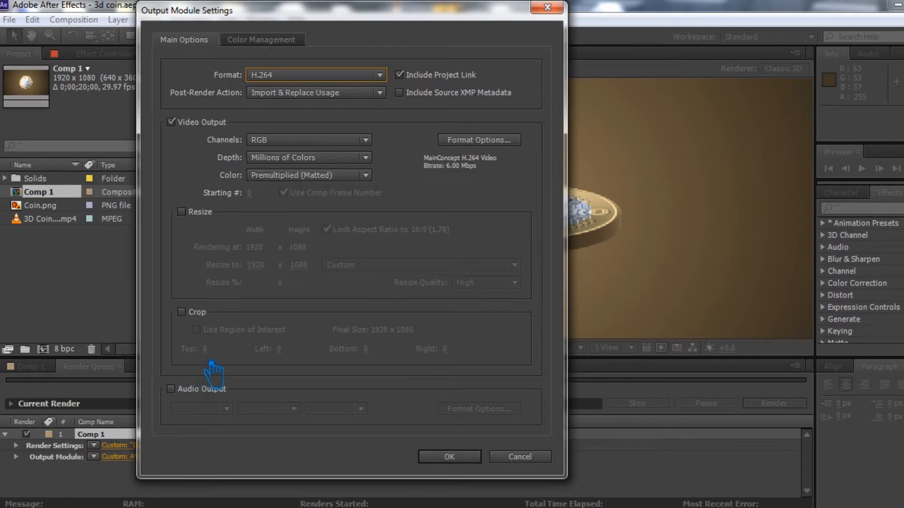
pyautogui.click(296, 146)
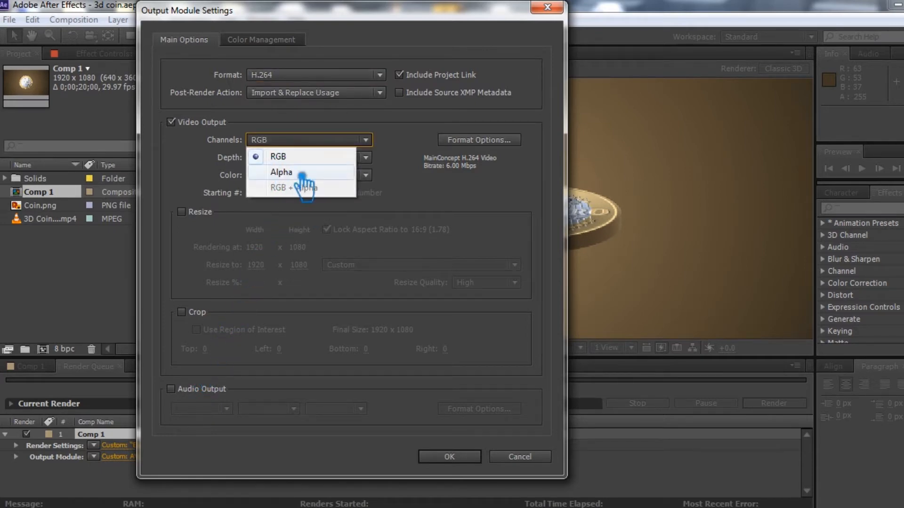
pyautogui.click(395, 136)
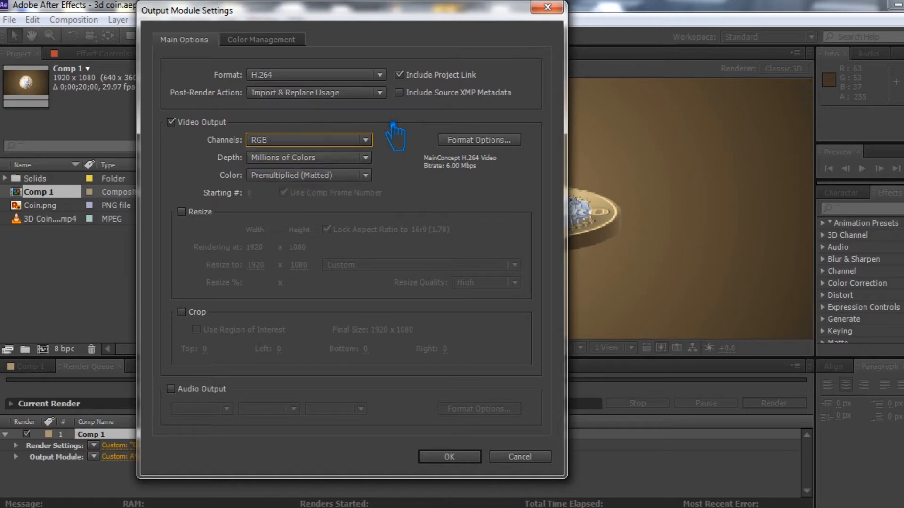
pyautogui.click(300, 160)
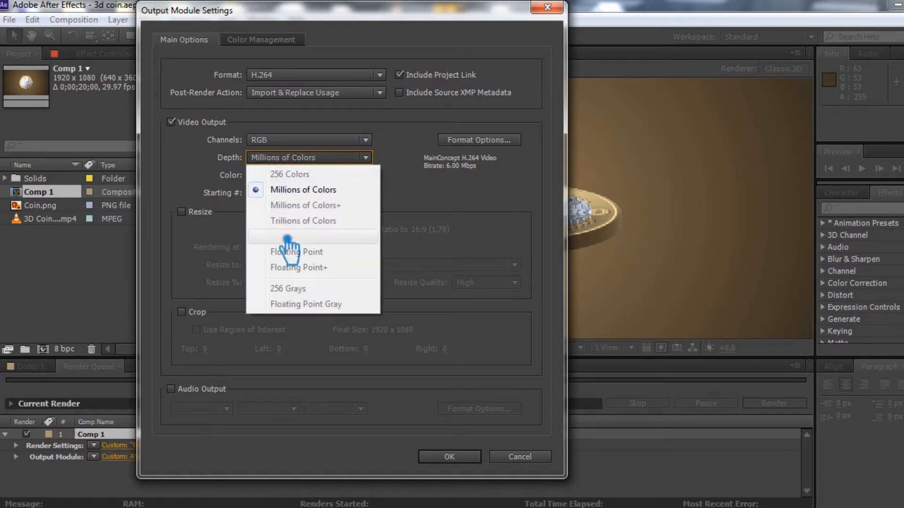
pyautogui.click(411, 137)
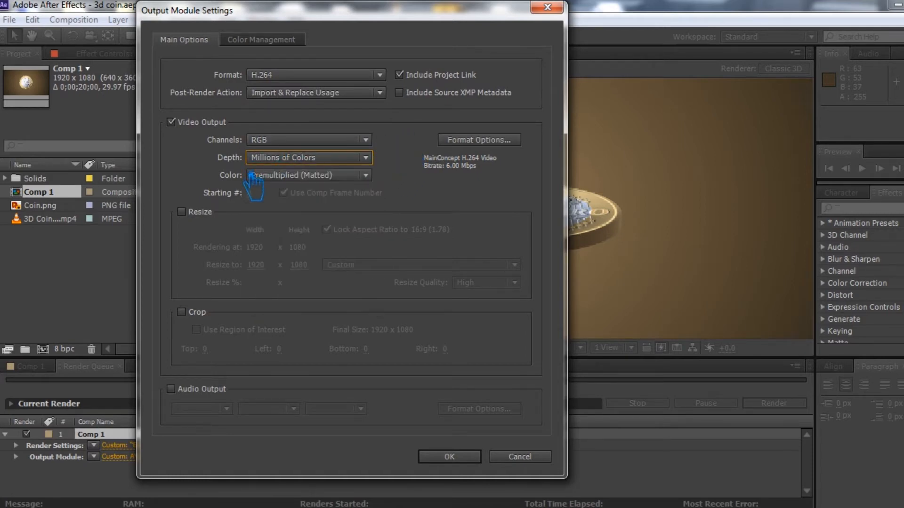
pyautogui.click(298, 175)
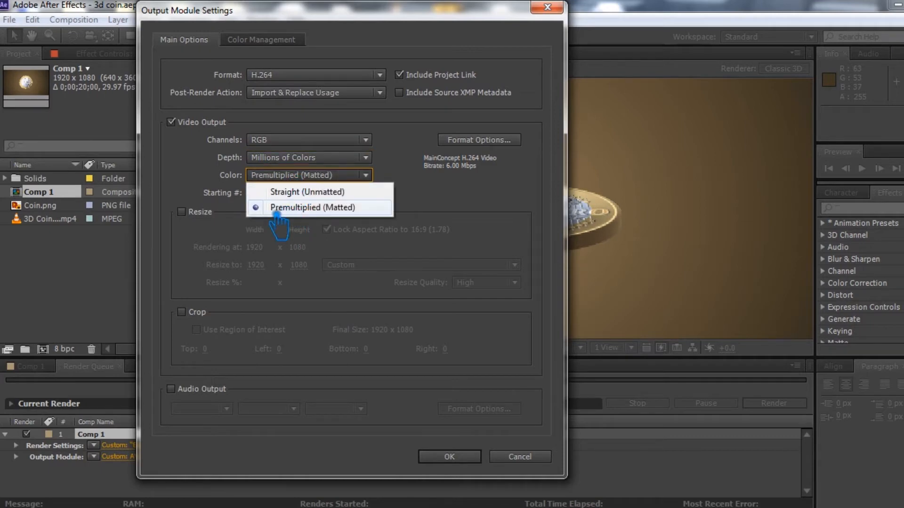
pyautogui.click(273, 179)
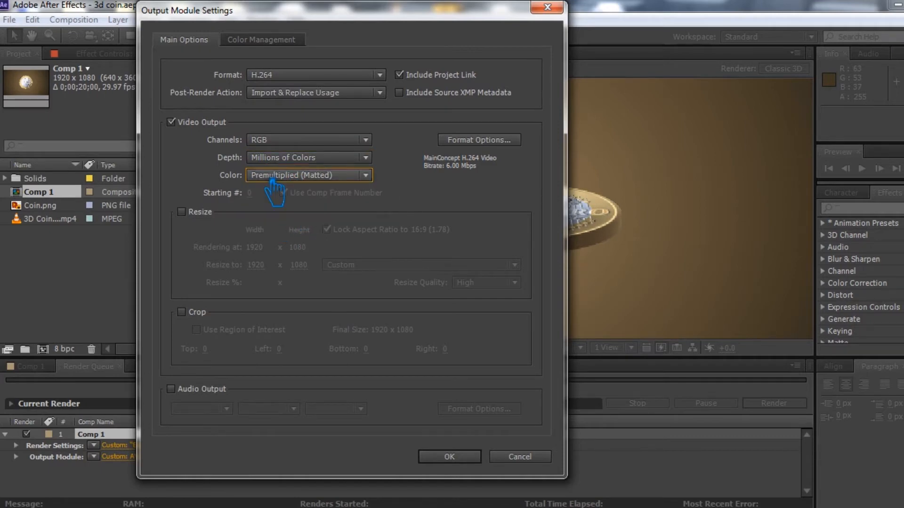
# - Leave resize and crop off, enable 48 kHz Stereo audio output, and confirm the output module
pyautogui.click(196, 214)
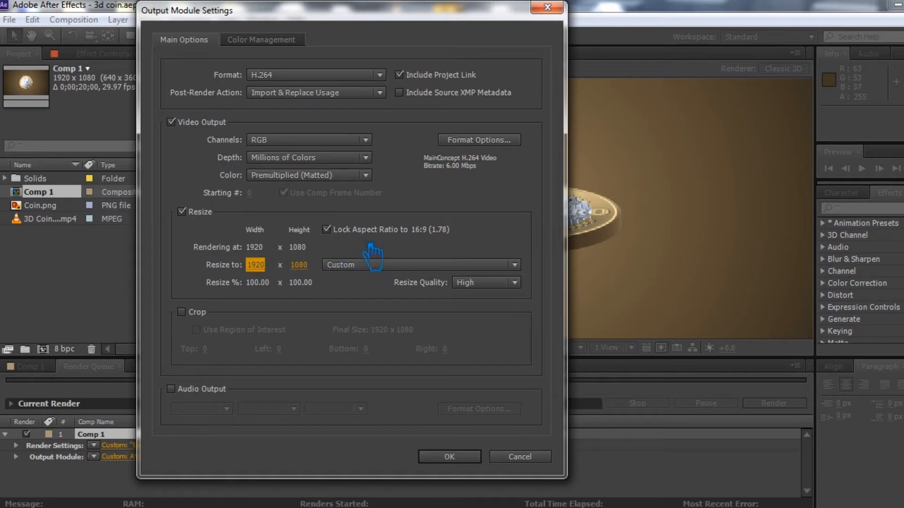
pyautogui.click(488, 286)
pyautogui.click(491, 288)
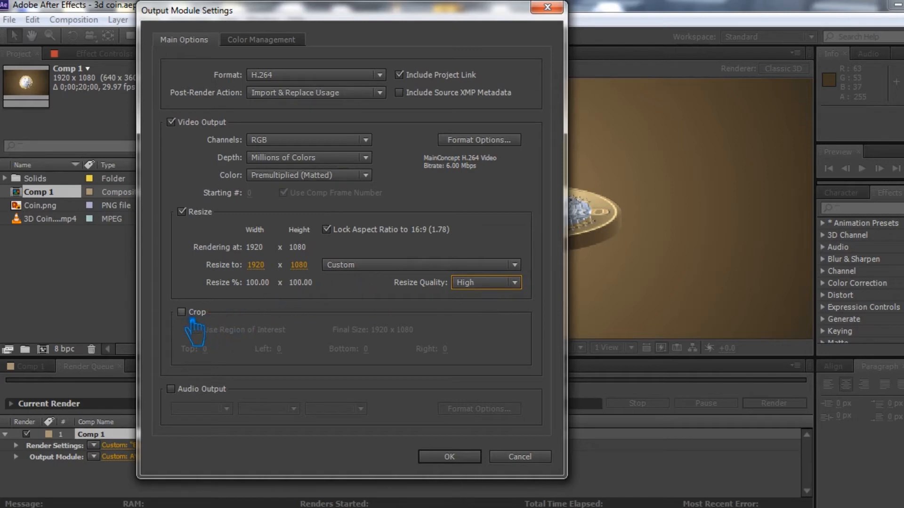
pyautogui.click(194, 214)
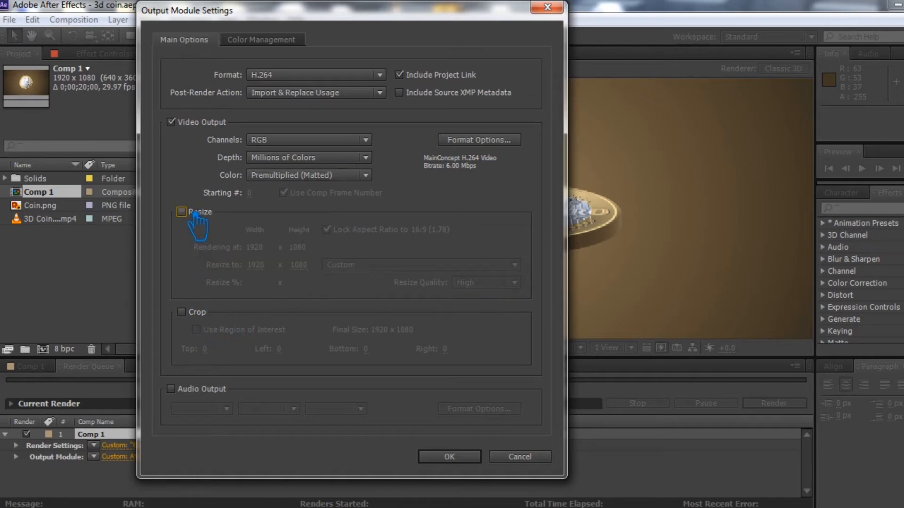
pyautogui.click(194, 313)
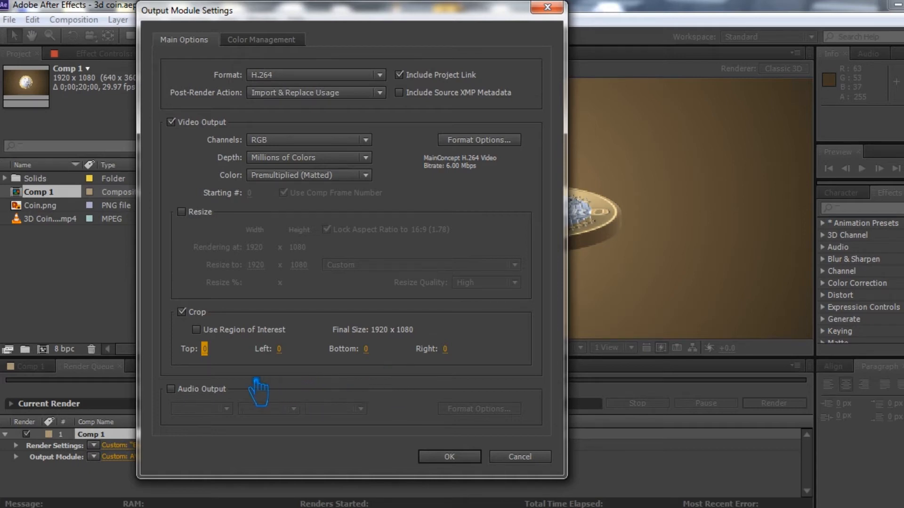
pyautogui.click(182, 312)
pyautogui.click(181, 312)
pyautogui.click(184, 388)
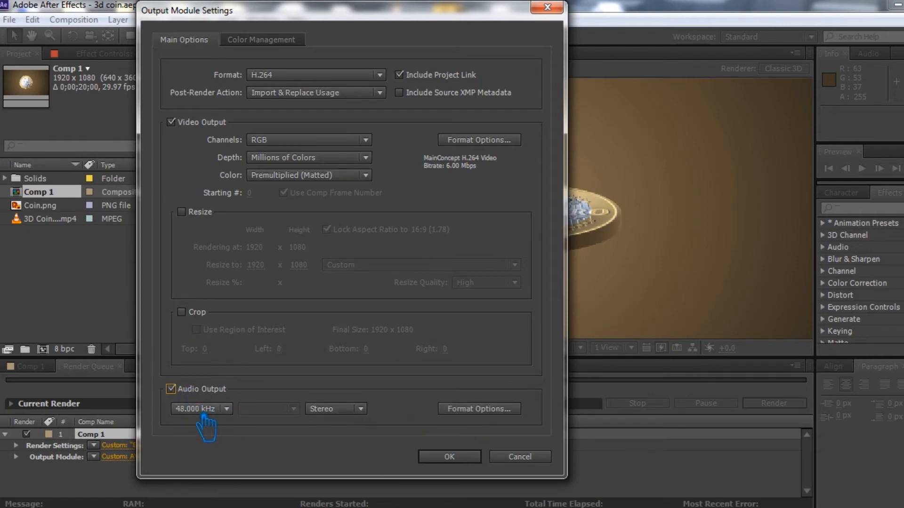
pyautogui.click(466, 460)
# - Set the render log to Plus Per Frame Info, then choose the output file location
pyautogui.click(373, 448)
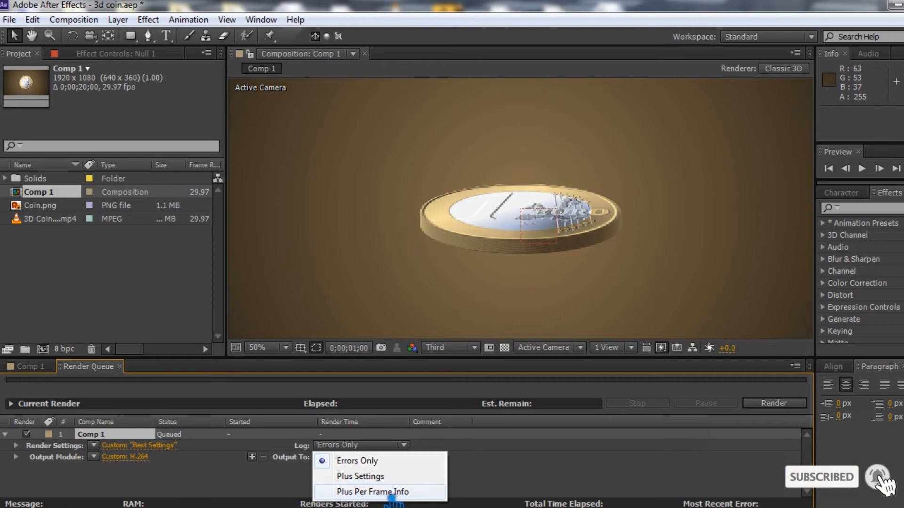
pyautogui.click(383, 493)
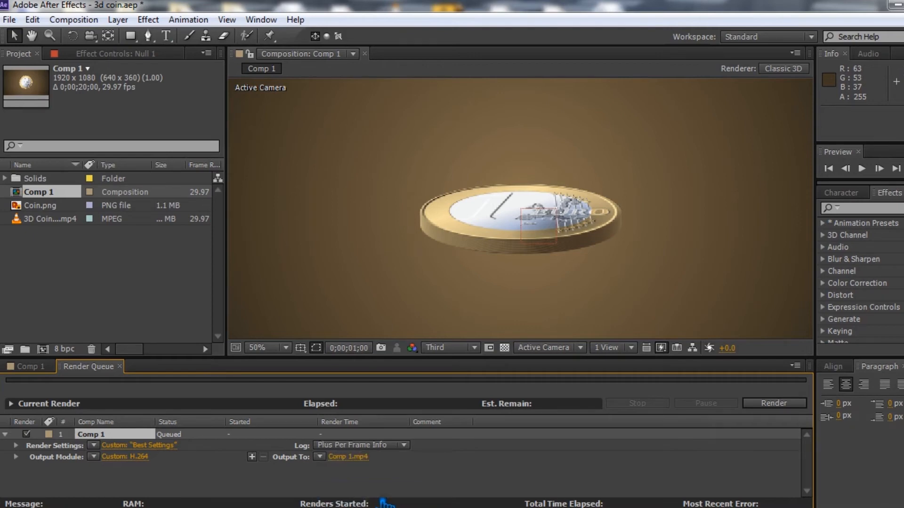
pyautogui.click(349, 457)
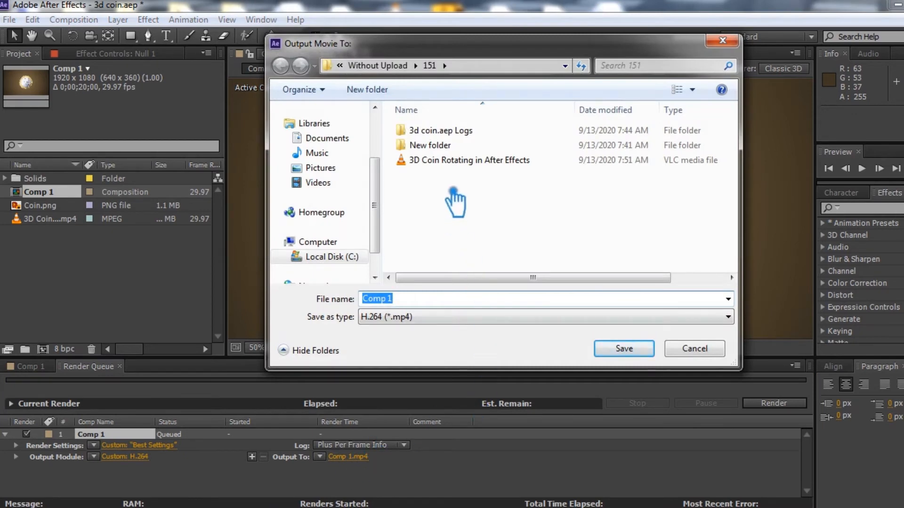
# - Save output as '3D Coin Rotating in After Effects.mp4', replacing the old video; dismiss the missing-footage warning
pyautogui.click(474, 165)
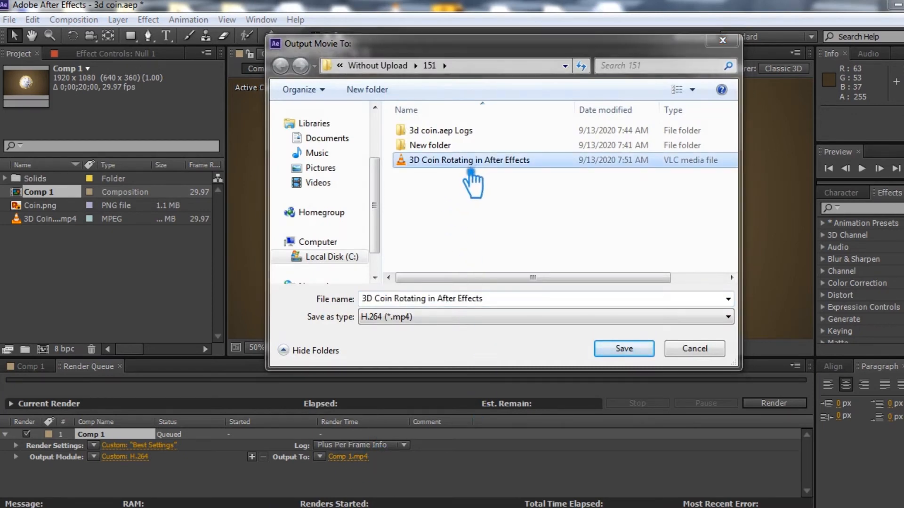
pyautogui.press('Delete')
pyautogui.press('Return')
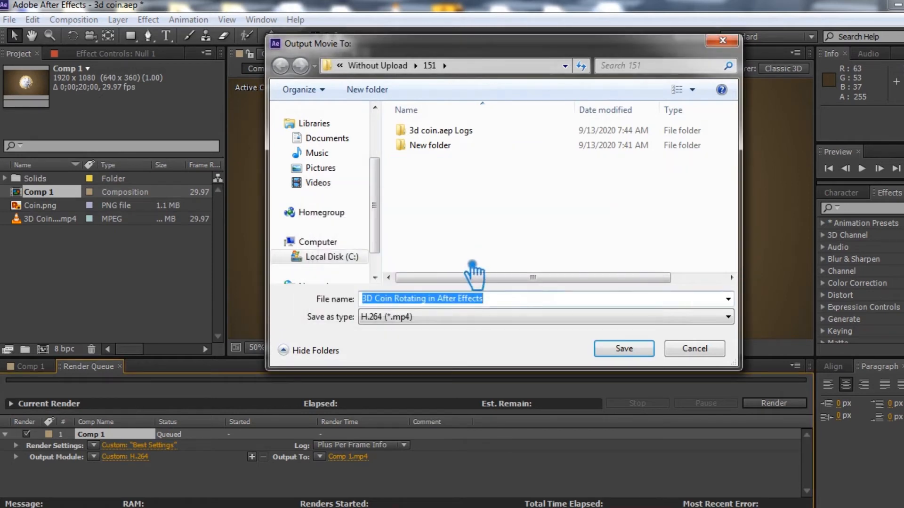
pyautogui.click(626, 349)
pyautogui.click(522, 265)
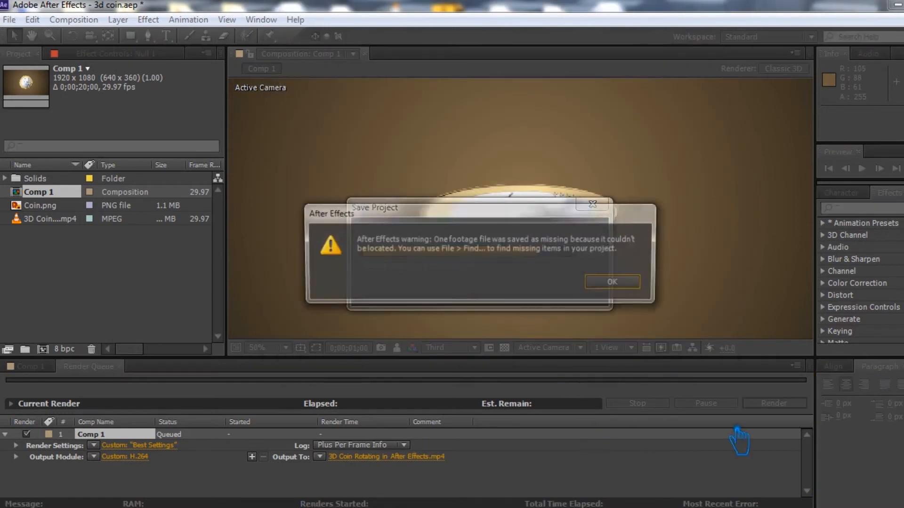
pyautogui.click(616, 282)
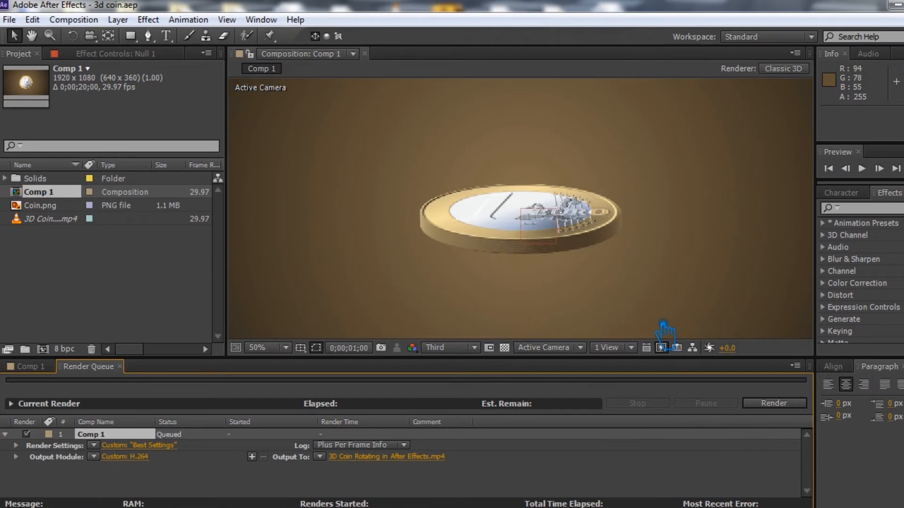
# - Render Comp 1 from the Render Queue to '3D Coin Rotating in After Effects.mp4'
pyautogui.click(785, 408)
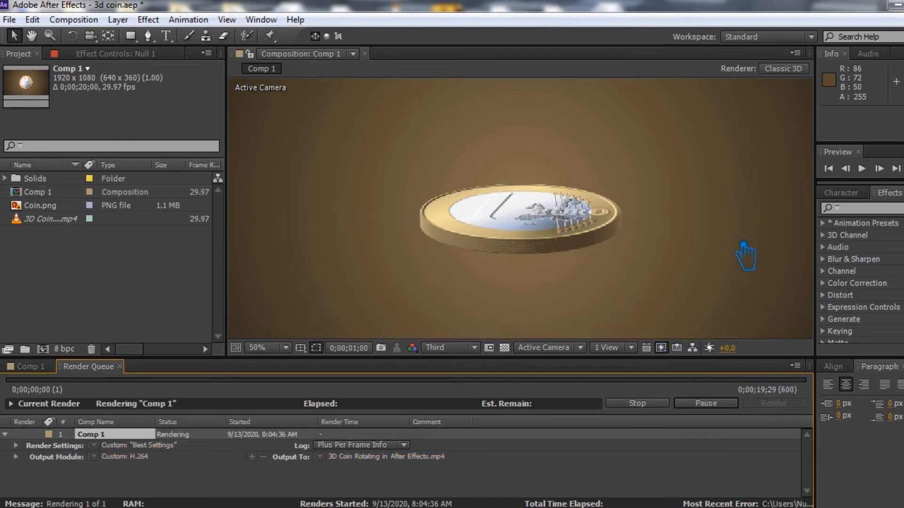